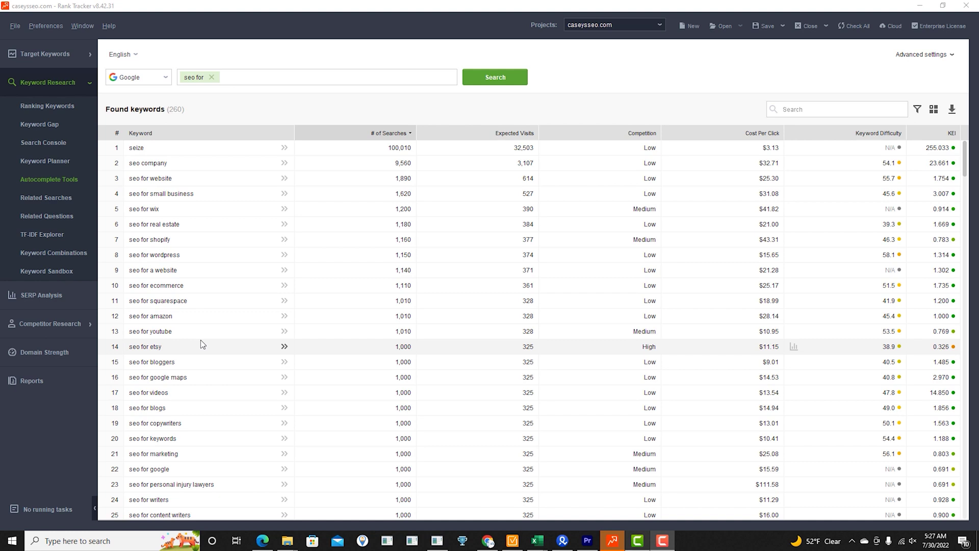
# Show the caseysseo.com Rank Tracking table of target keywords with Google ranks
pyautogui.click(44, 53)
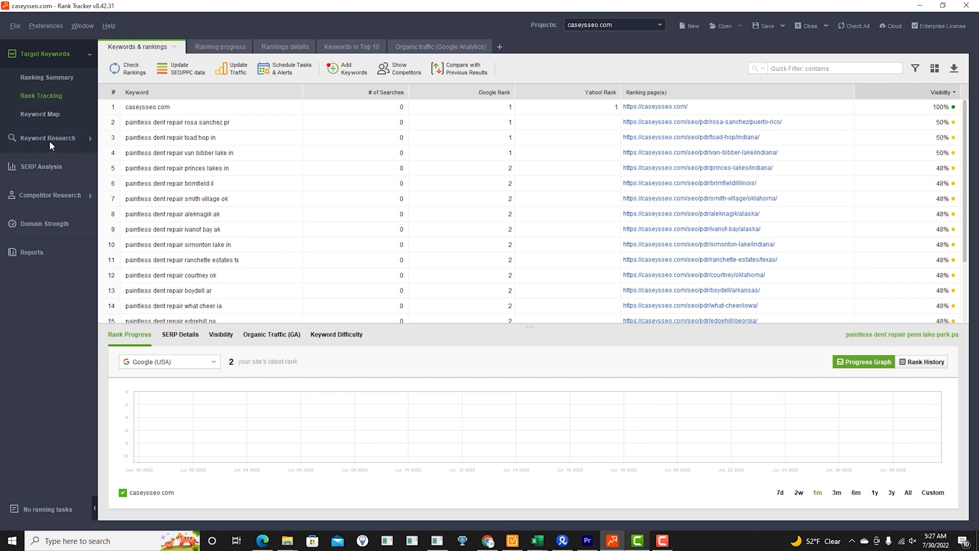
# Reopen the 260 'seo for' autocomplete suggestions, checking engines and keeping Google
pyautogui.click(50, 139)
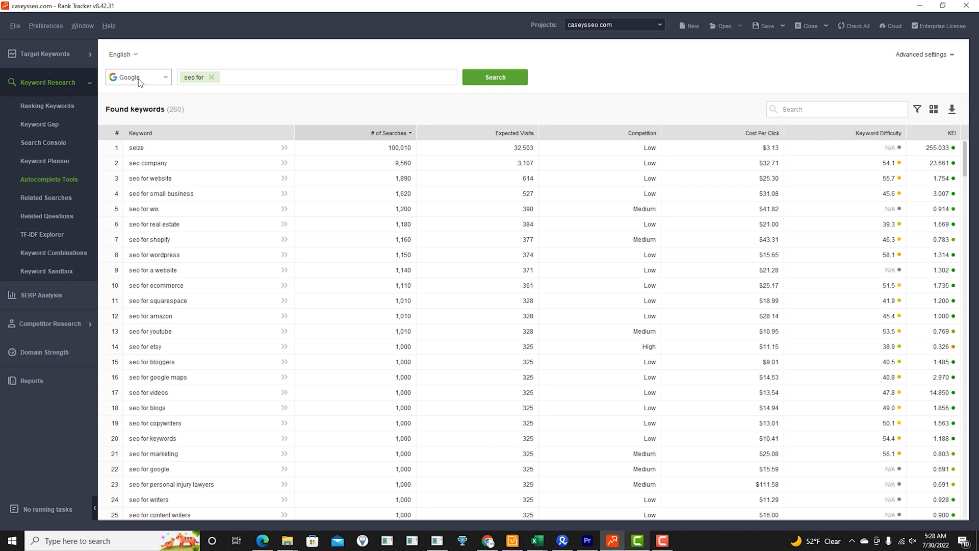
pyautogui.click(140, 79)
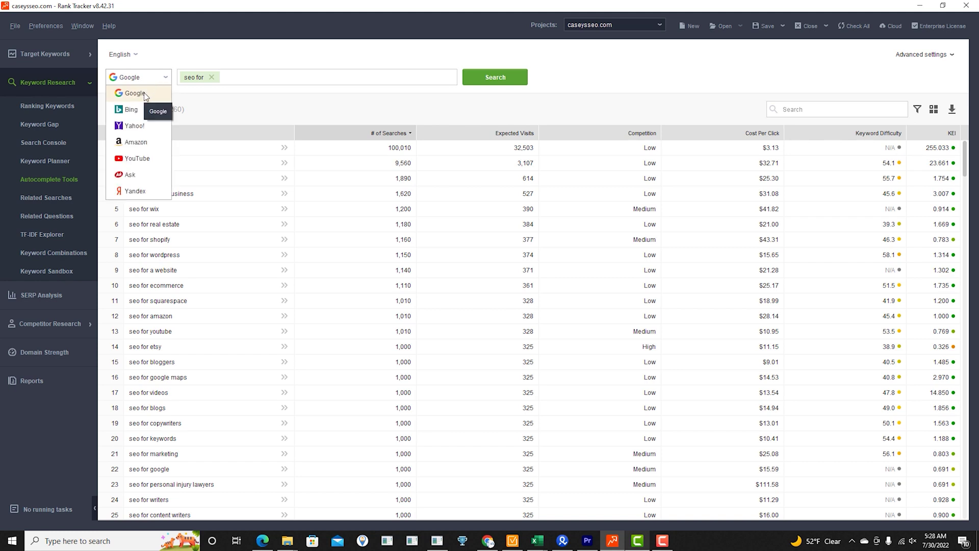
pyautogui.click(198, 103)
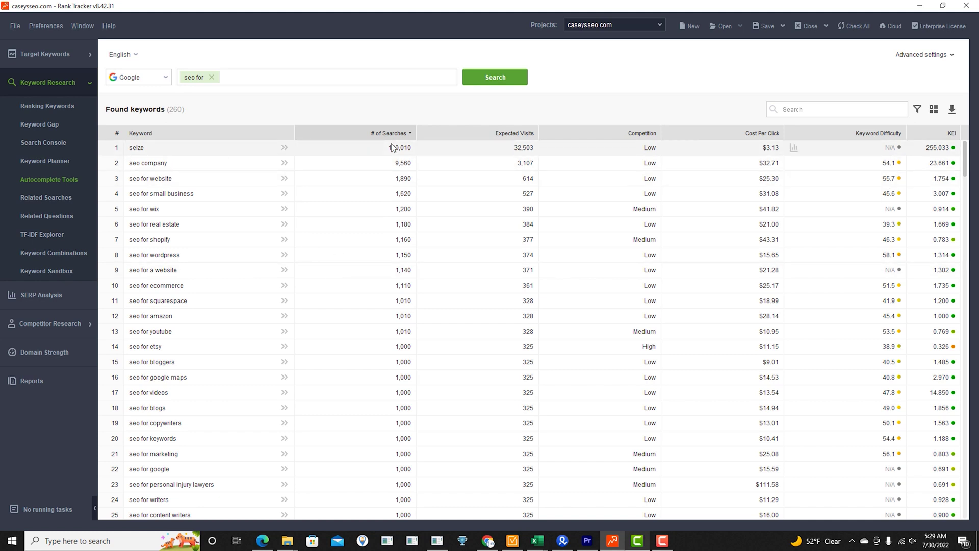
pyautogui.scroll(-6, 392, 176)
pyautogui.scroll(-6, 306, 215)
pyautogui.scroll(-4, 282, 230)
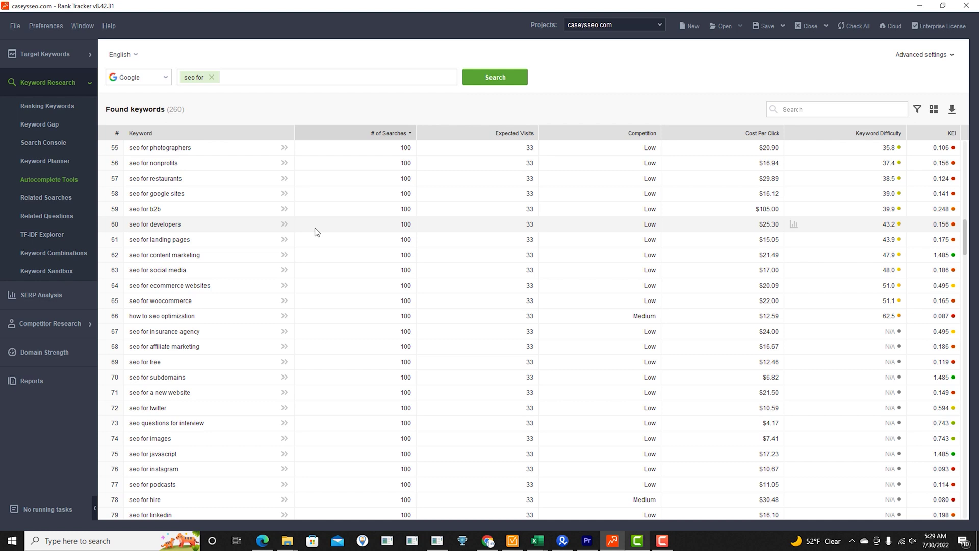
# Open the empty Related Searches tool, reviewing Google, Bing and Ask but keeping Google
pyautogui.click(49, 199)
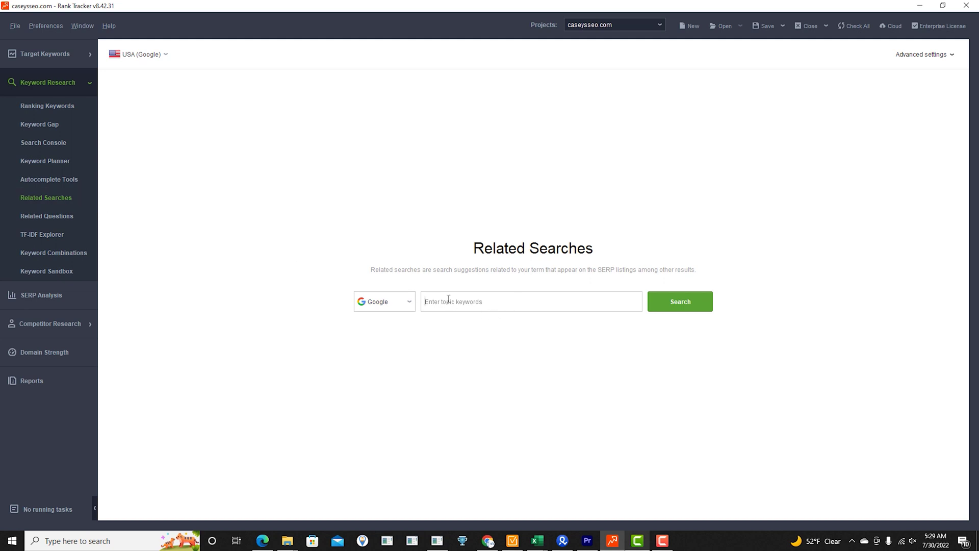
pyautogui.click(406, 302)
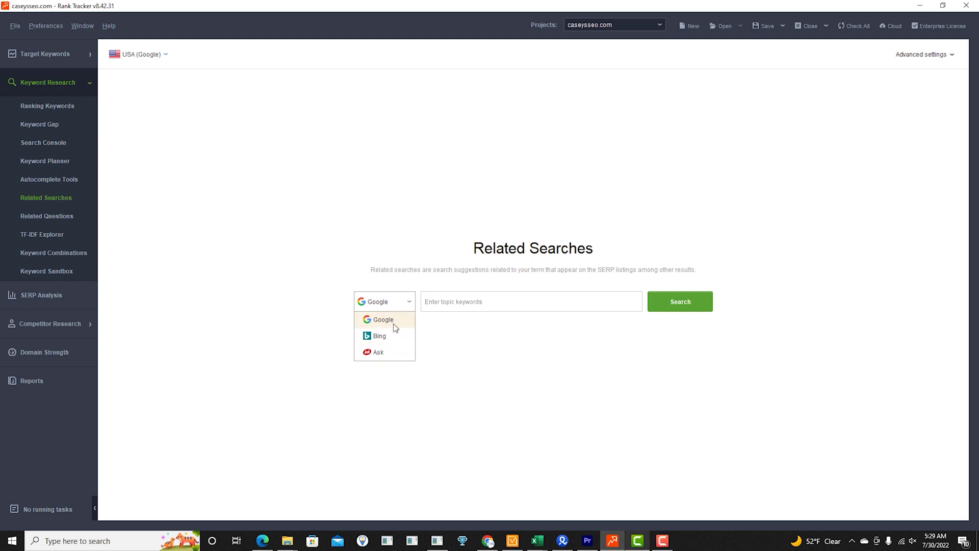
pyautogui.click(287, 226)
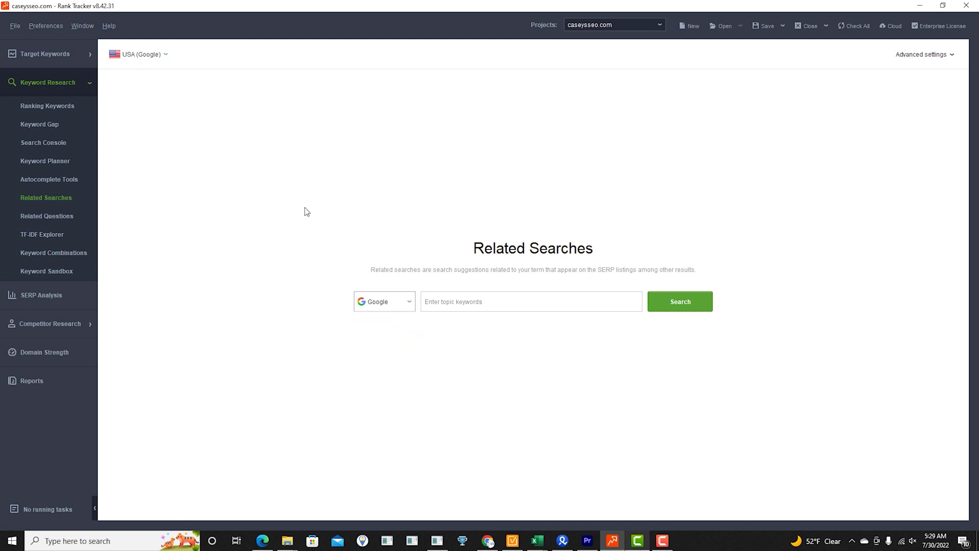
# Open the empty Related Questions tool, reviewing sources but keeping Questions Autocomplete
pyautogui.click(56, 215)
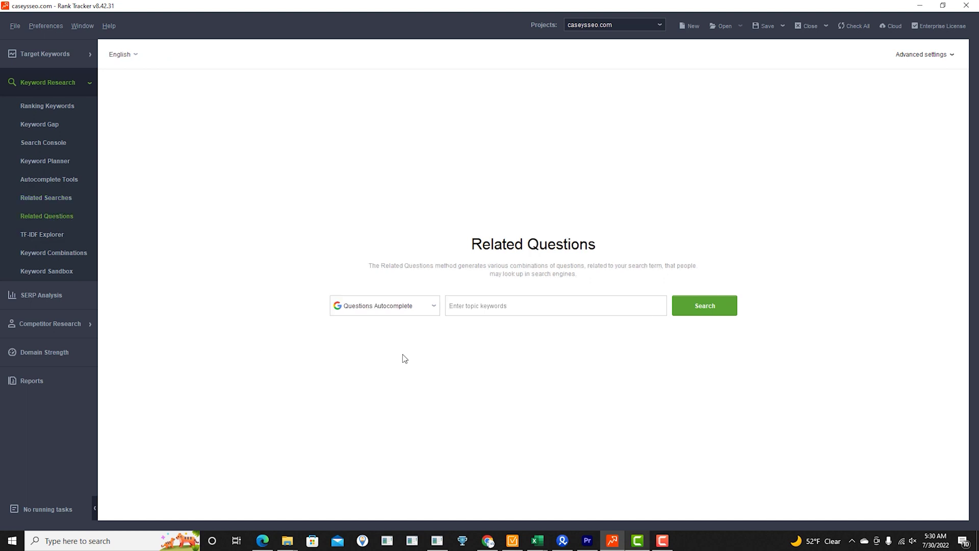
pyautogui.click(431, 306)
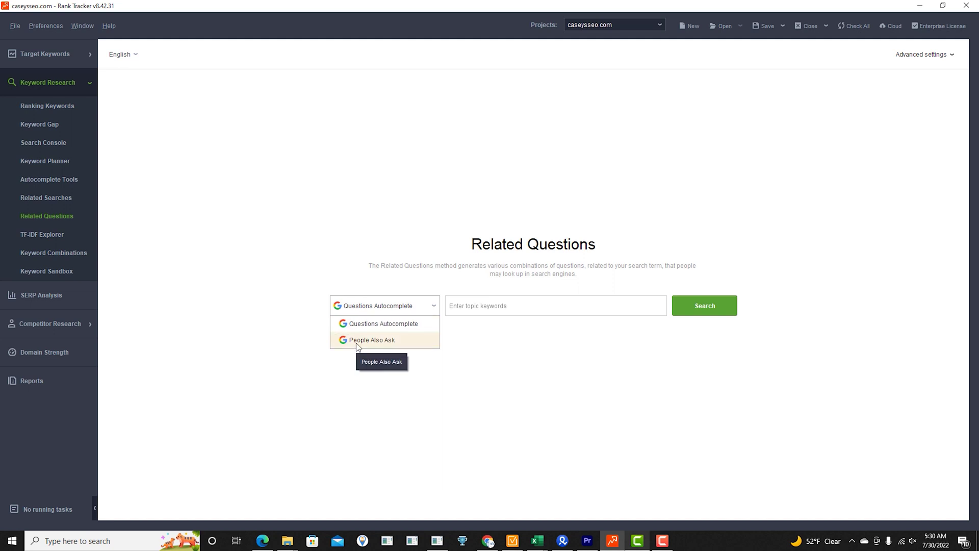
pyautogui.click(271, 273)
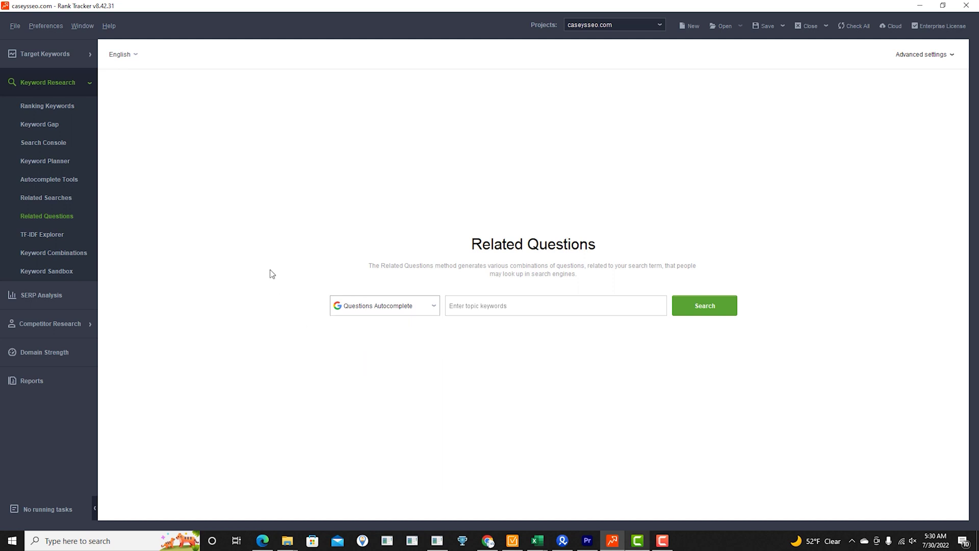